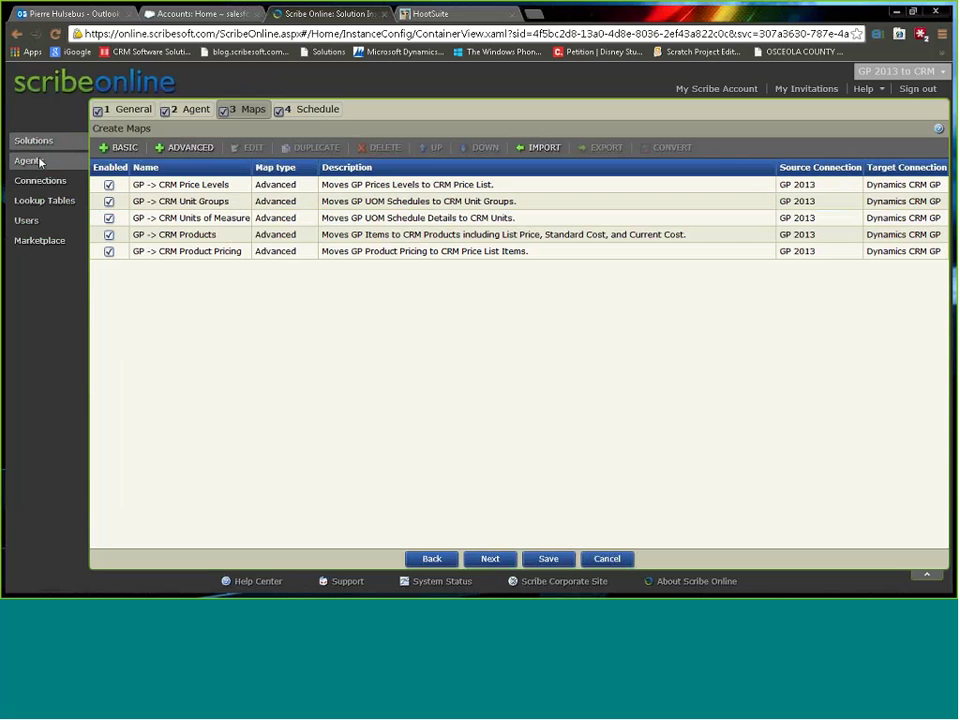
# - Check the GP2013 DEMO1 Agent's settings unchanged, then view the Cloud Agent's details
pyautogui.click(37, 161)
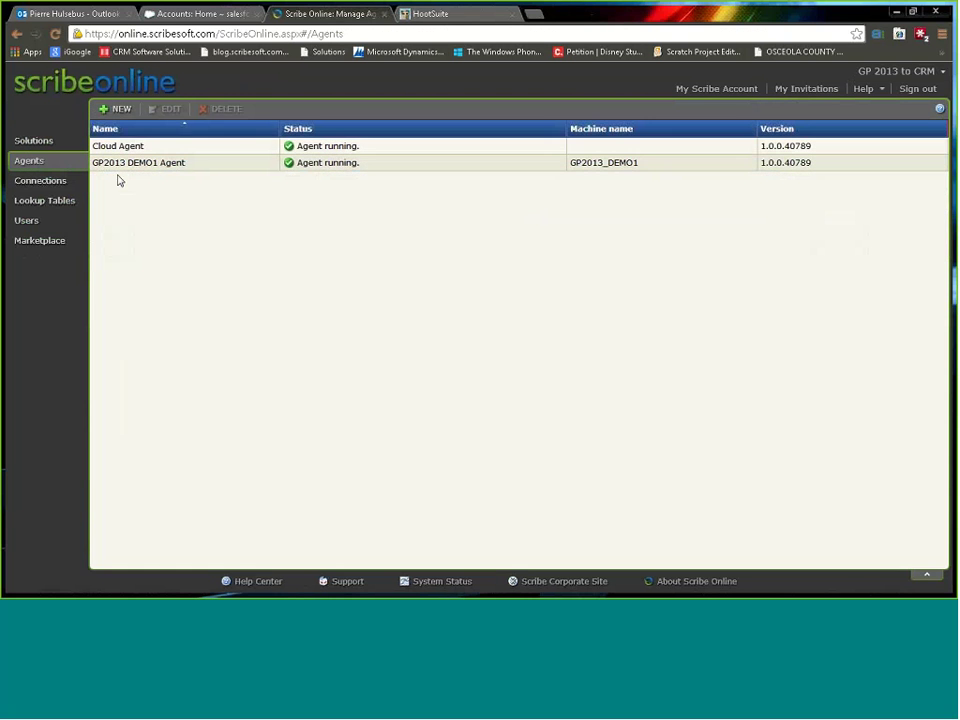
pyautogui.doubleClick(140, 170)
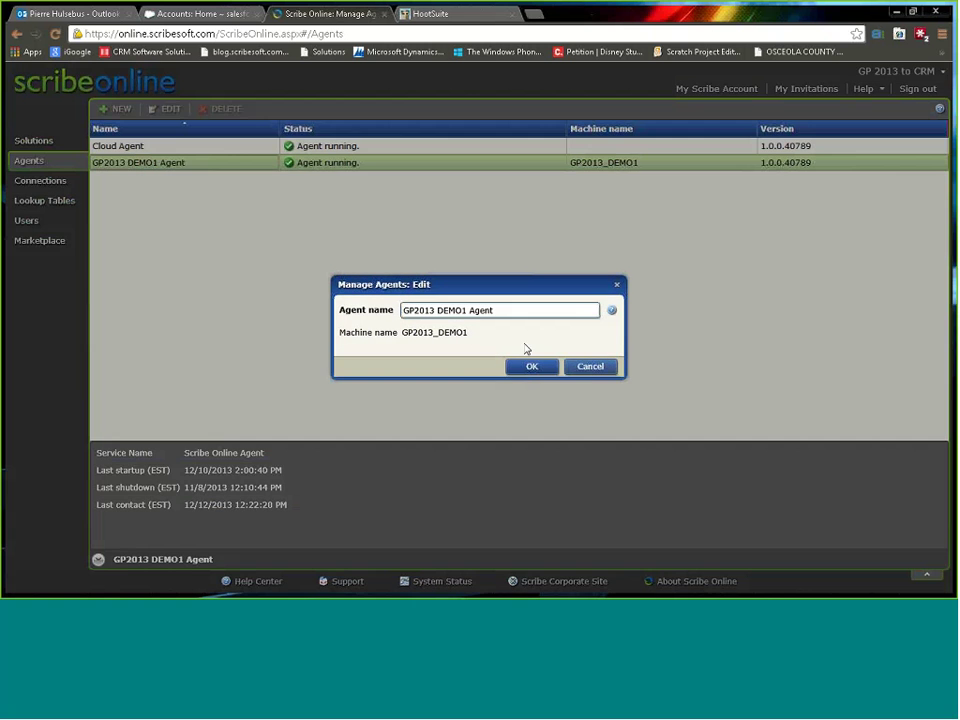
pyautogui.click(530, 366)
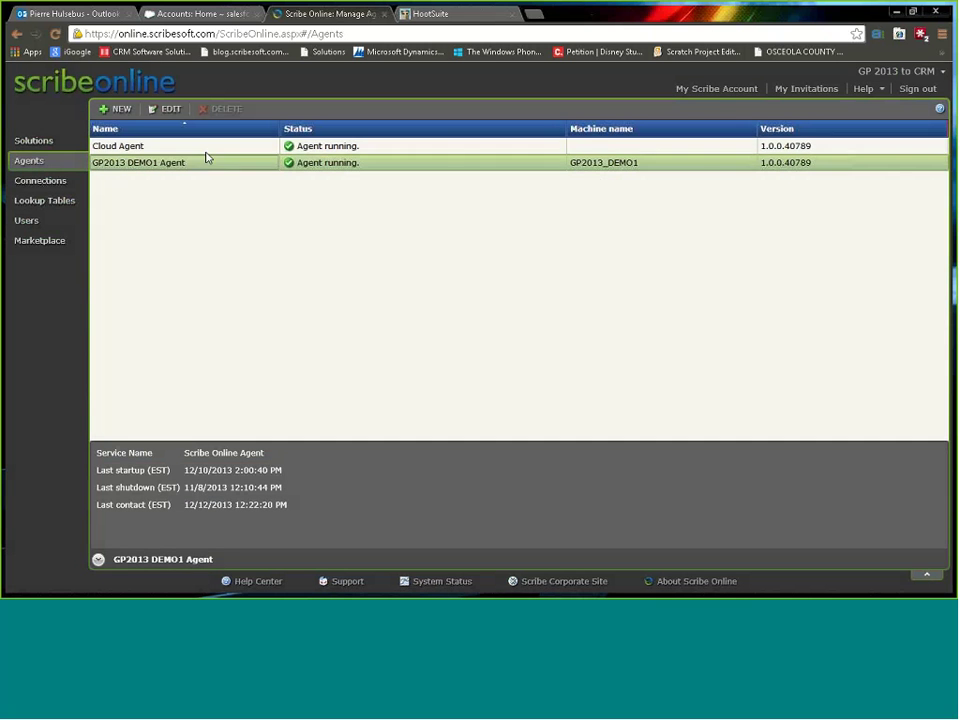
pyautogui.click(155, 148)
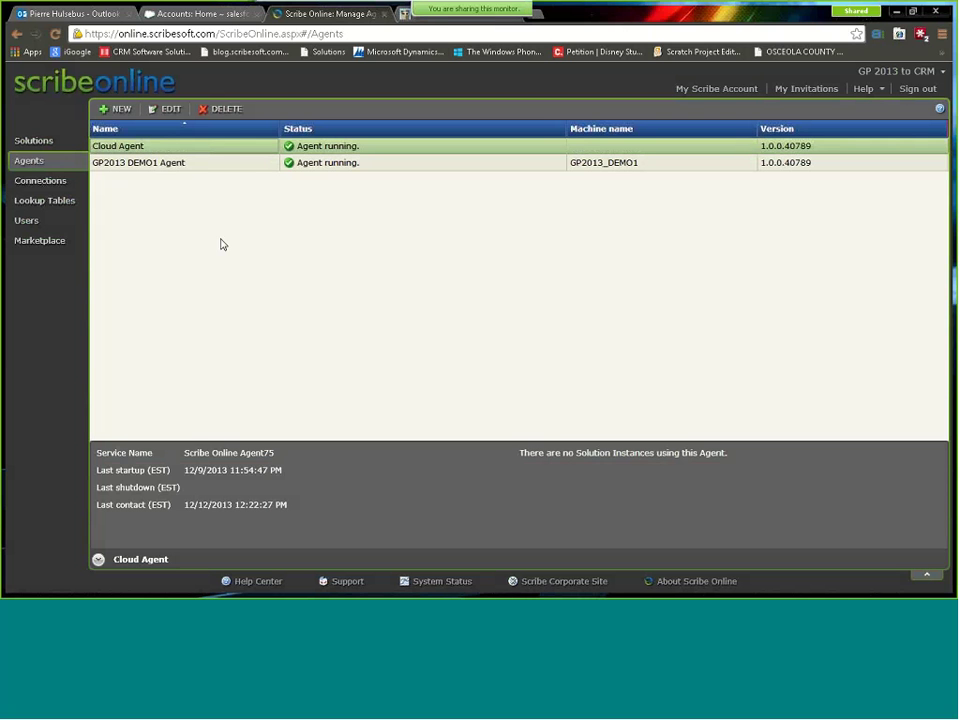
# - Open the 03 - Products solution's Maps step and edit the GP -> CRM Products map
pyautogui.click(33, 141)
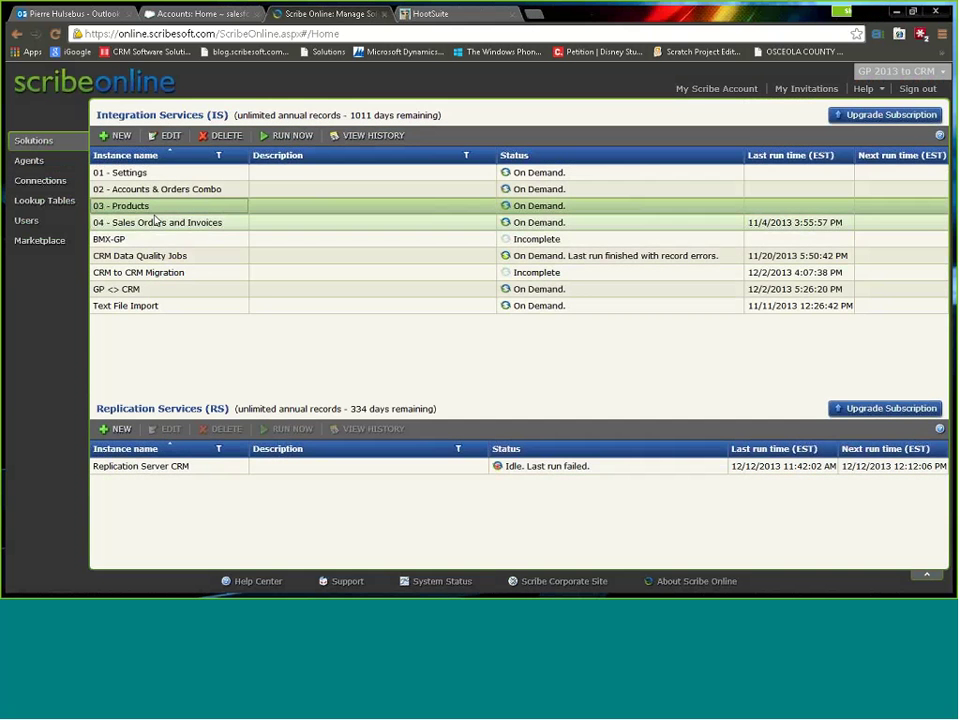
pyautogui.doubleClick(150, 209)
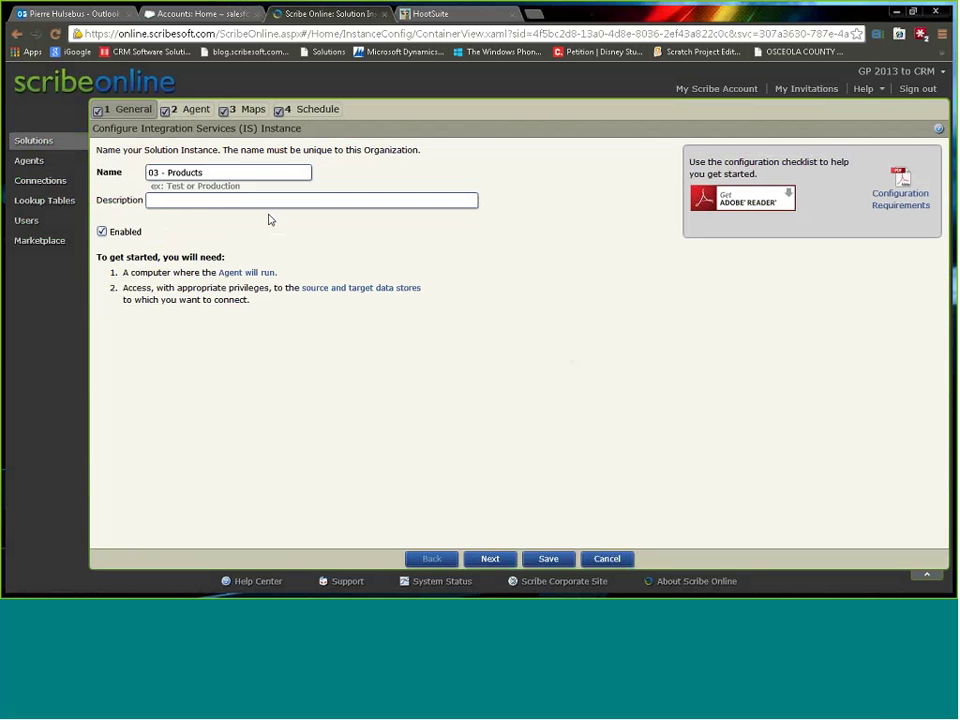
pyautogui.click(252, 112)
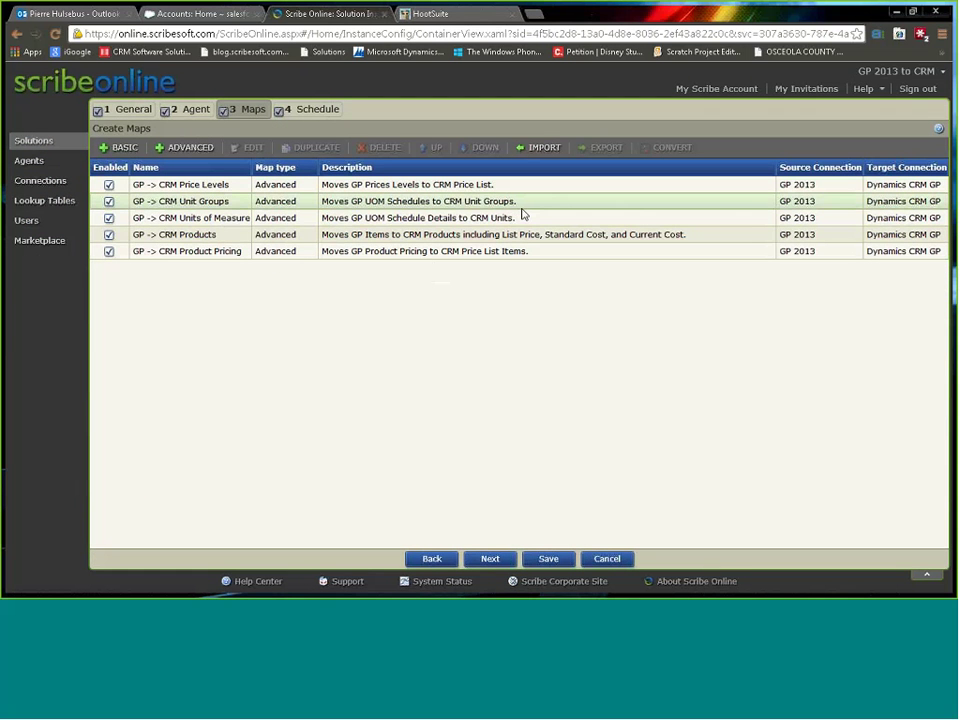
pyautogui.click(390, 242)
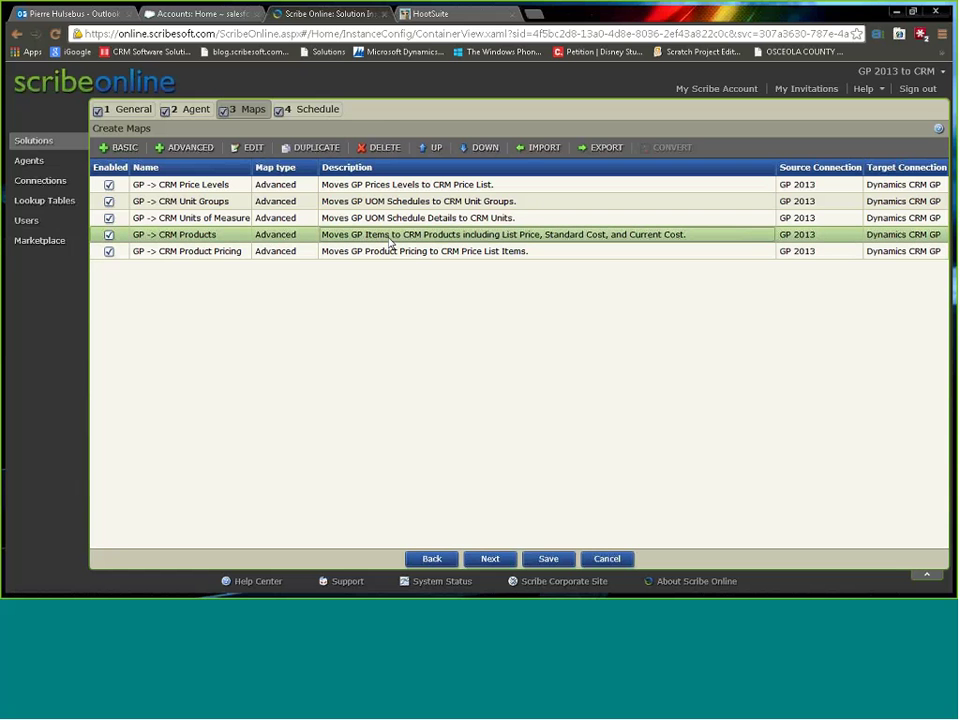
pyautogui.doubleClick(390, 242)
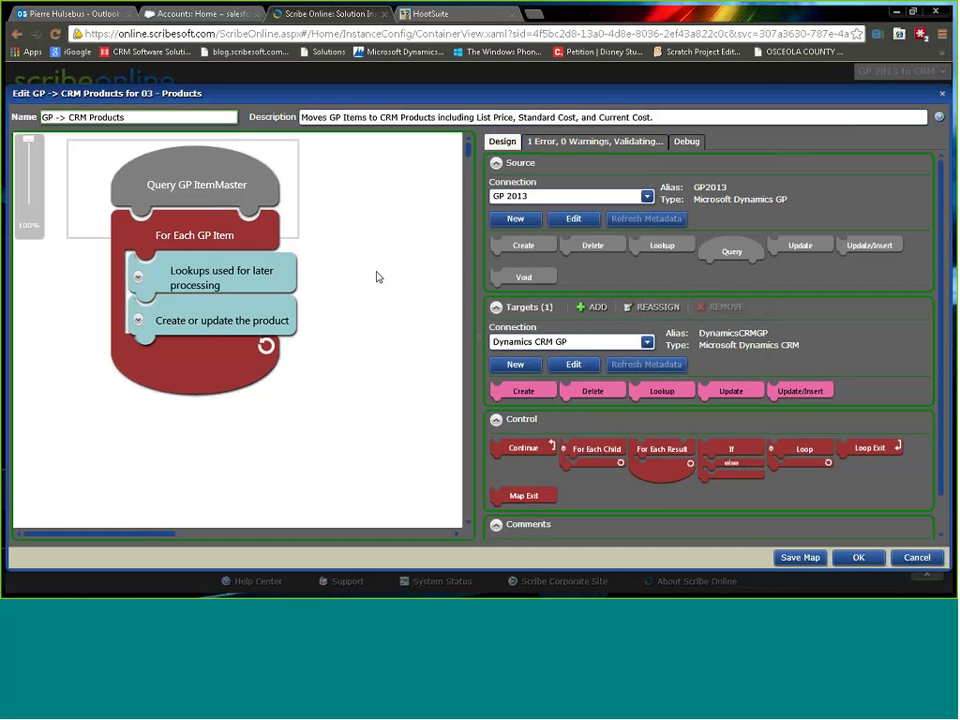
# - Keep GP 2013 as the source connection and review the Query GP ItemMaster settings
pyautogui.click(647, 196)
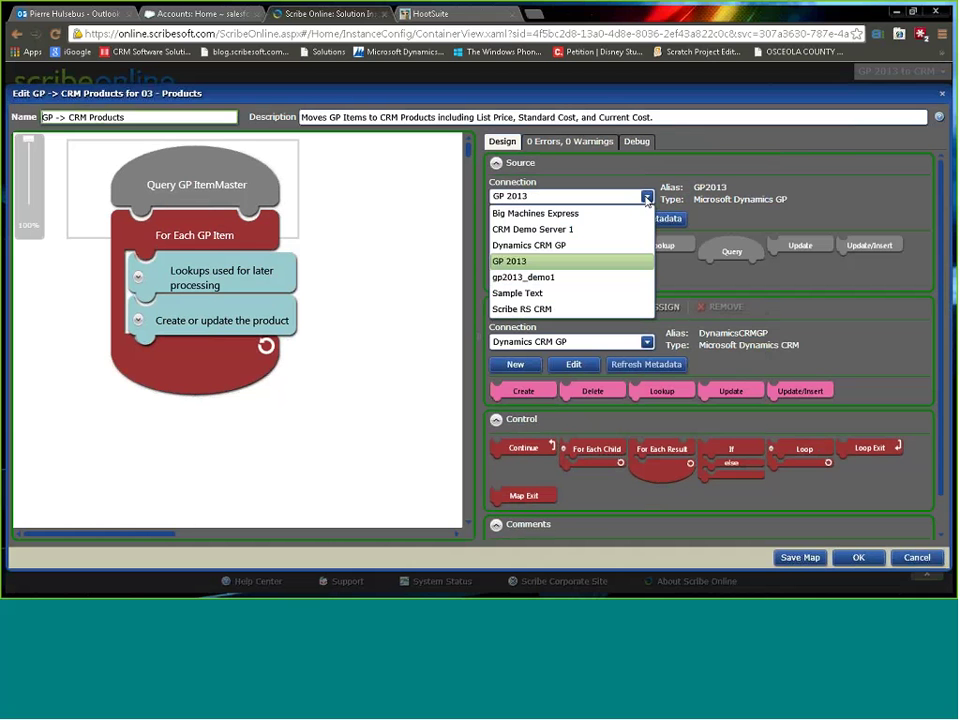
pyautogui.click(522, 262)
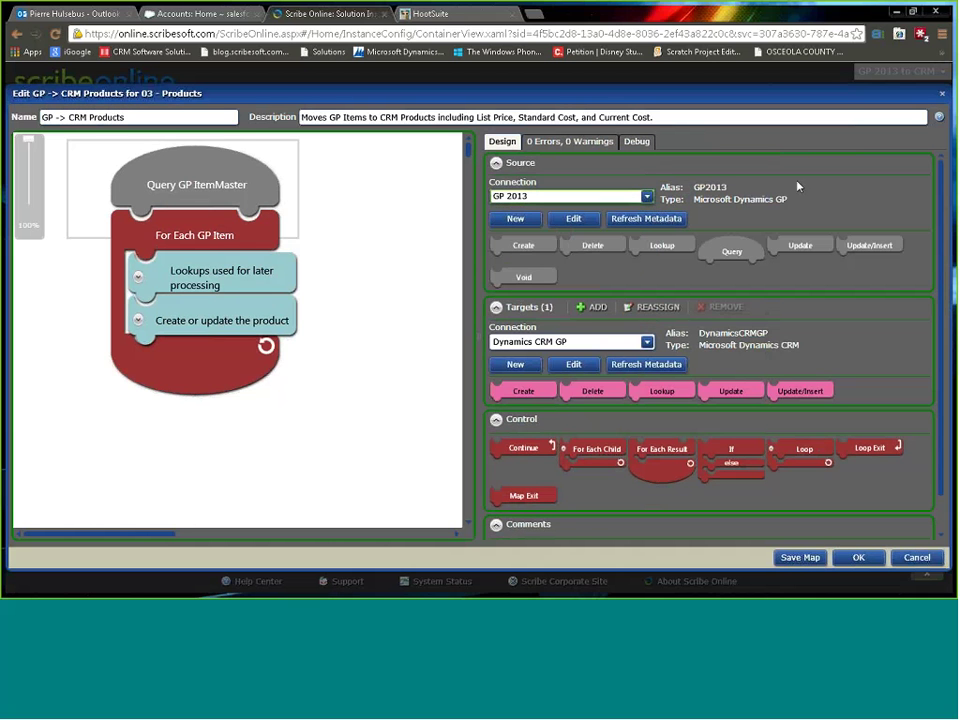
pyautogui.click(218, 185)
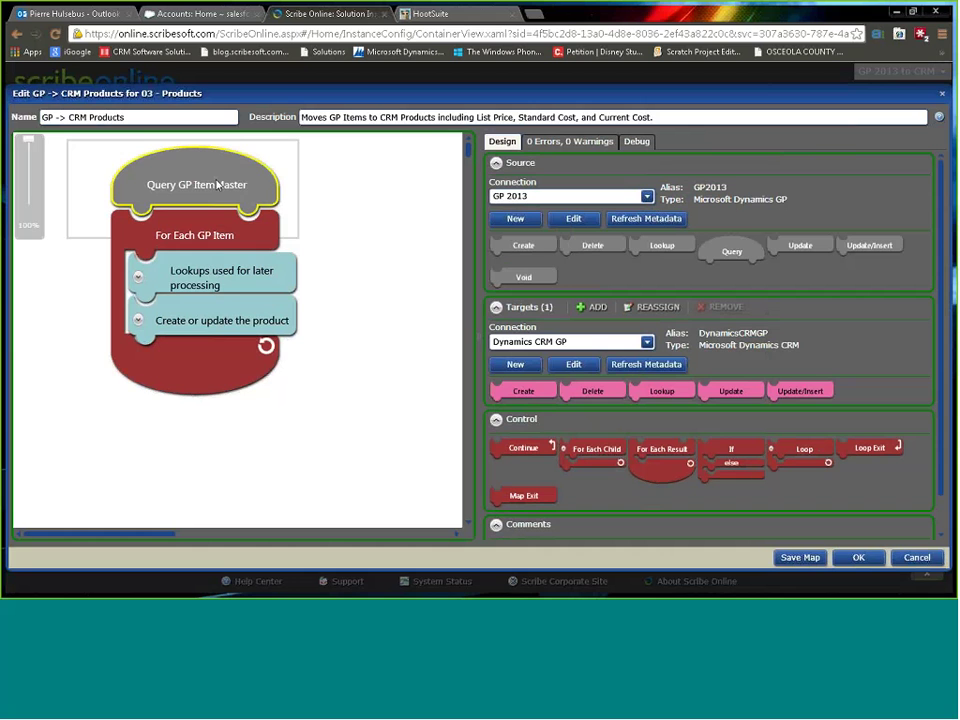
pyautogui.doubleClick(218, 185)
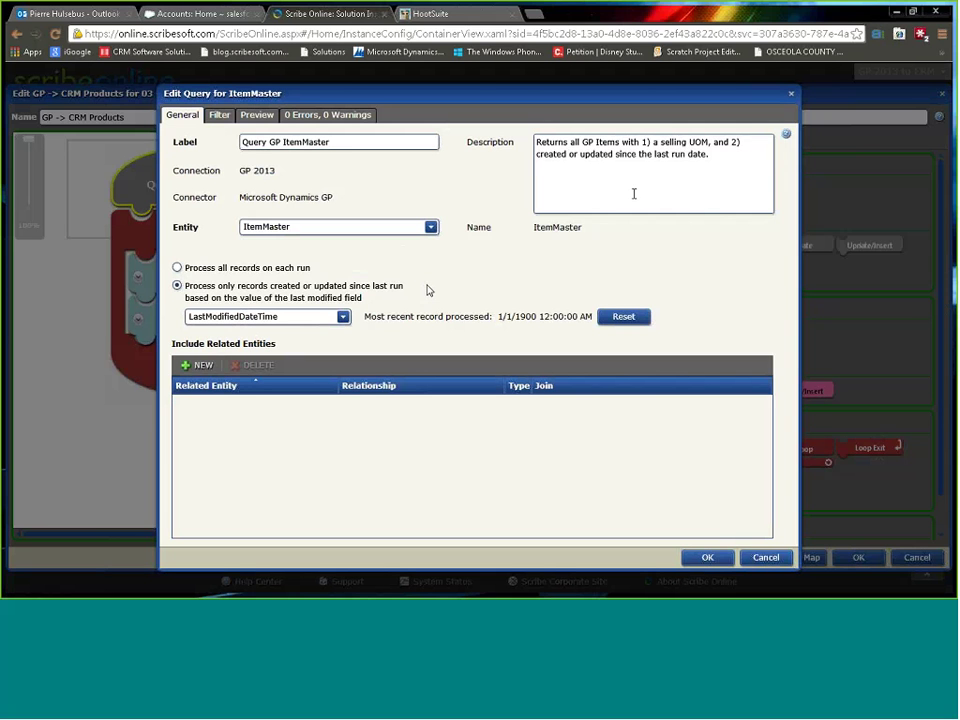
pyautogui.click(790, 94)
# - Expand the lookups and product steps, then insert a new GP Lookup above Lookup GP ItemCurrency
pyautogui.click(140, 278)
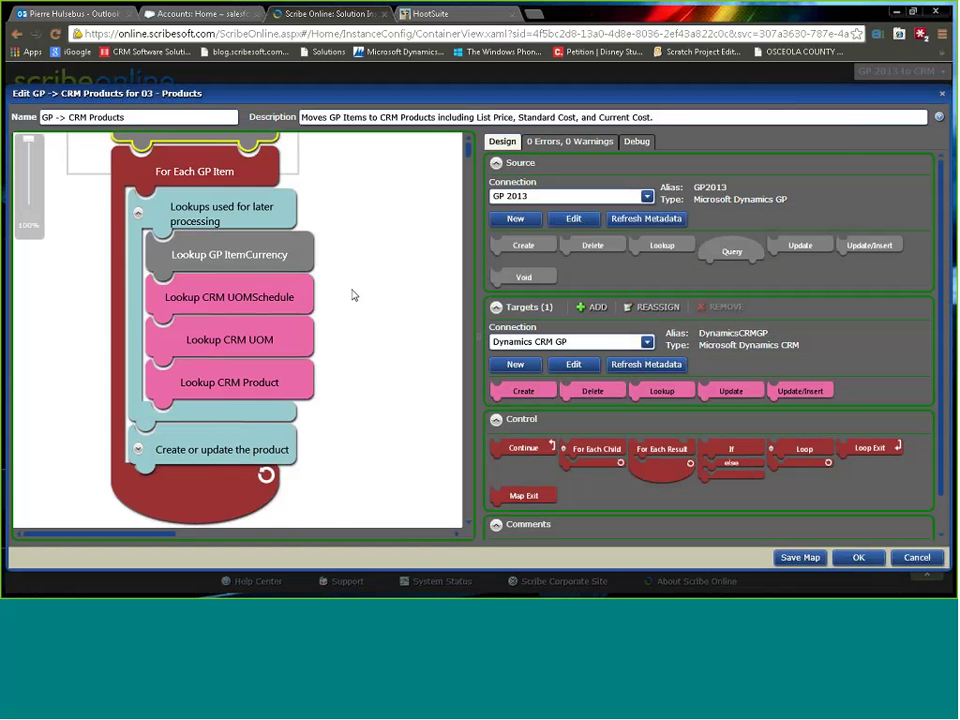
pyautogui.scroll(-1, 345, 294)
pyautogui.click(138, 388)
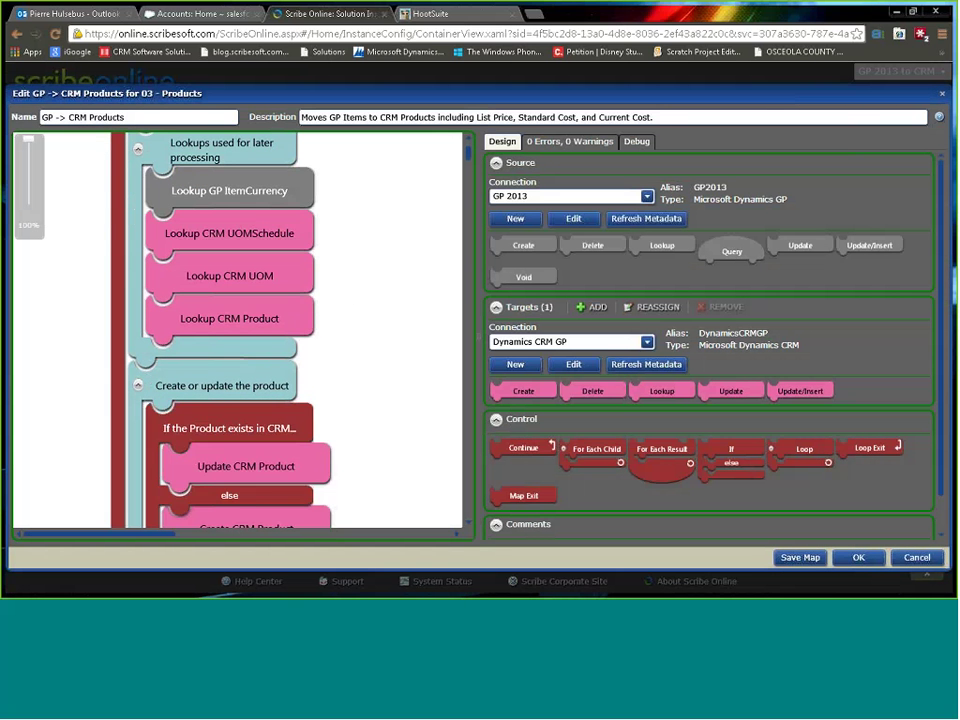
pyautogui.scroll(3, 379, 313)
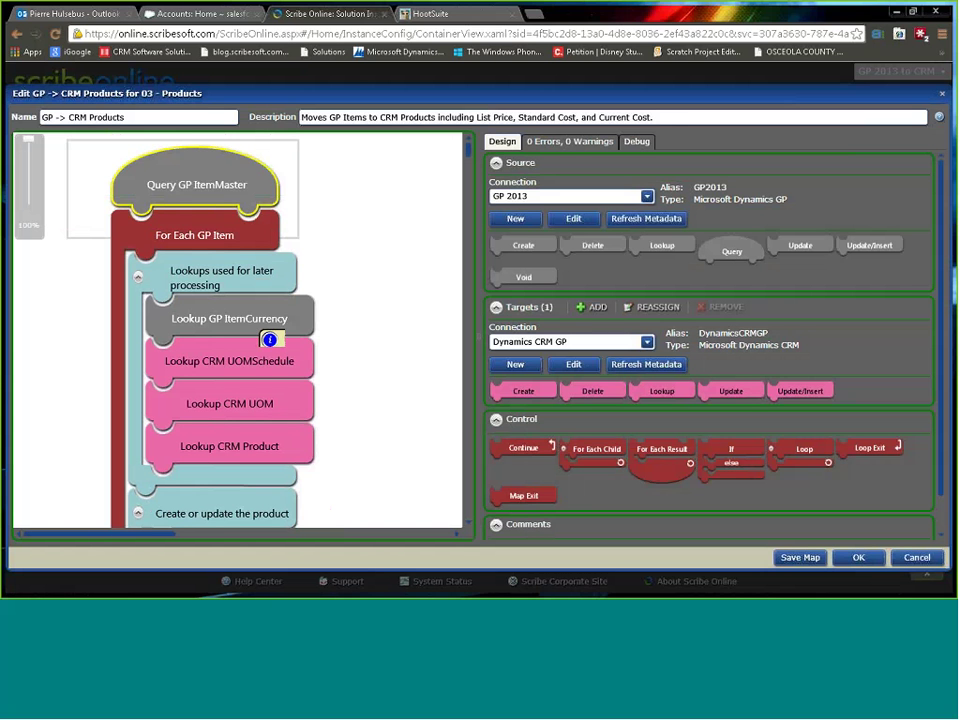
pyautogui.click(260, 327)
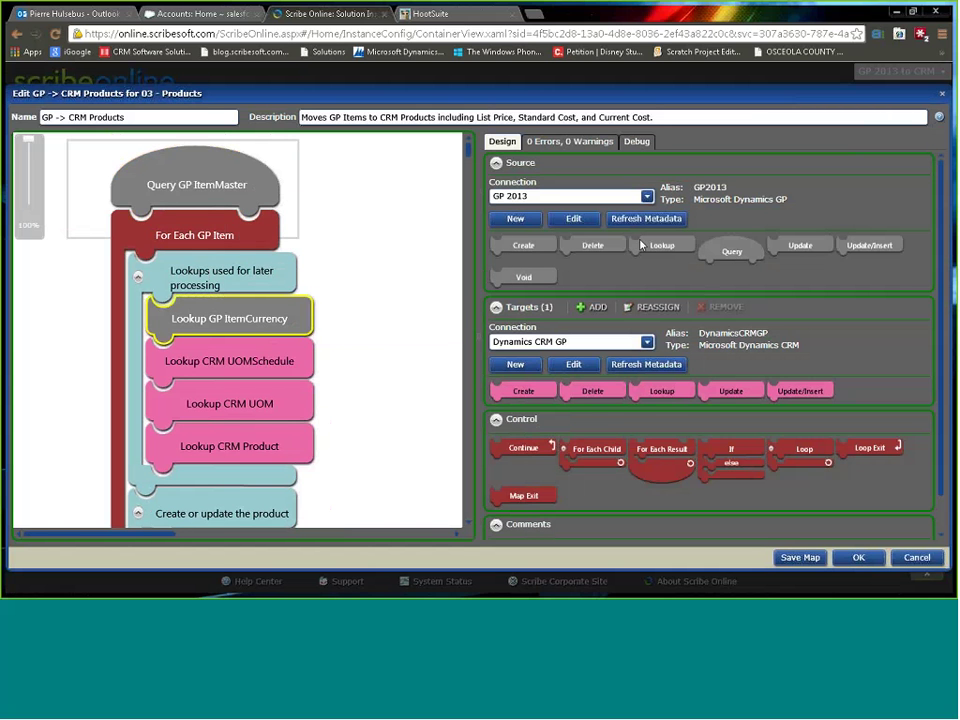
pyautogui.moveTo(662, 245); pyautogui.dragTo(257, 295)
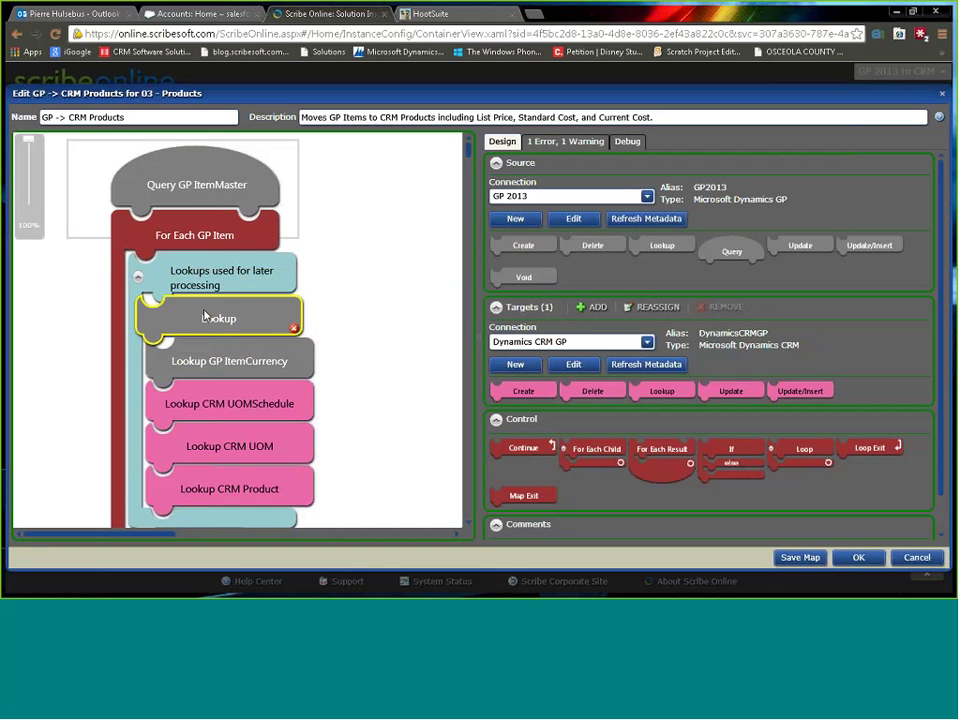
pyautogui.moveTo(205, 316); pyautogui.dragTo(225, 316)
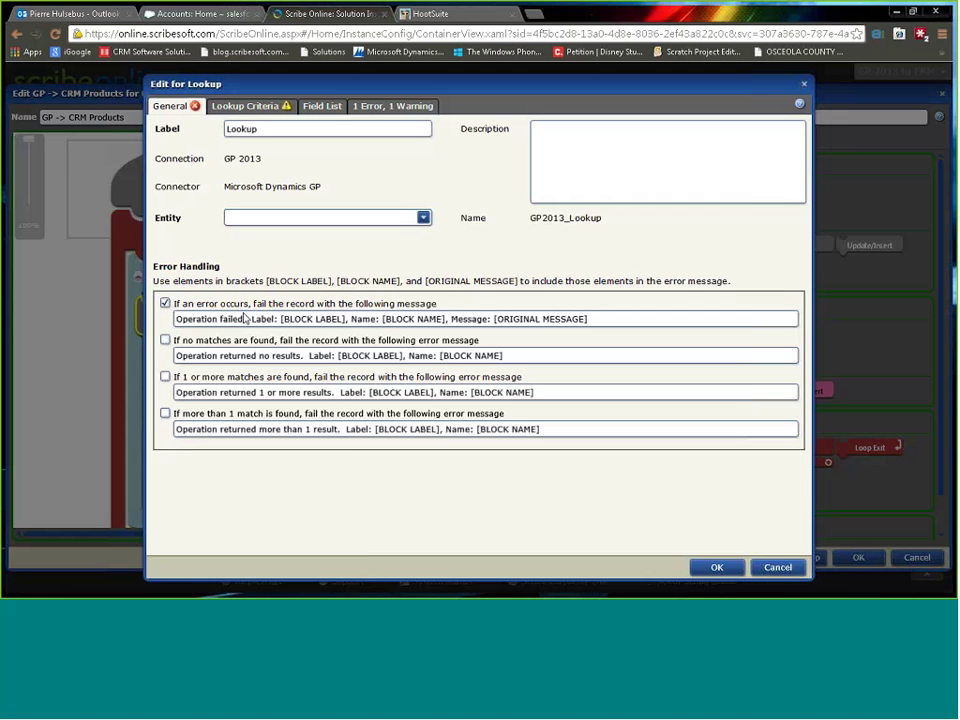
pyautogui.click(425, 221)
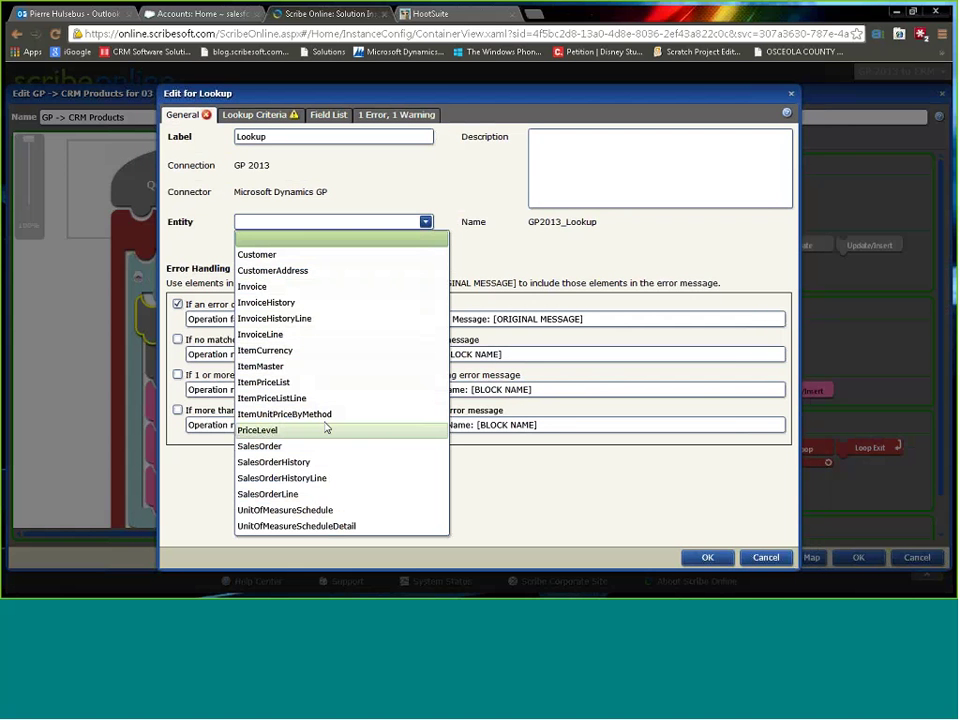
pyautogui.click(765, 558)
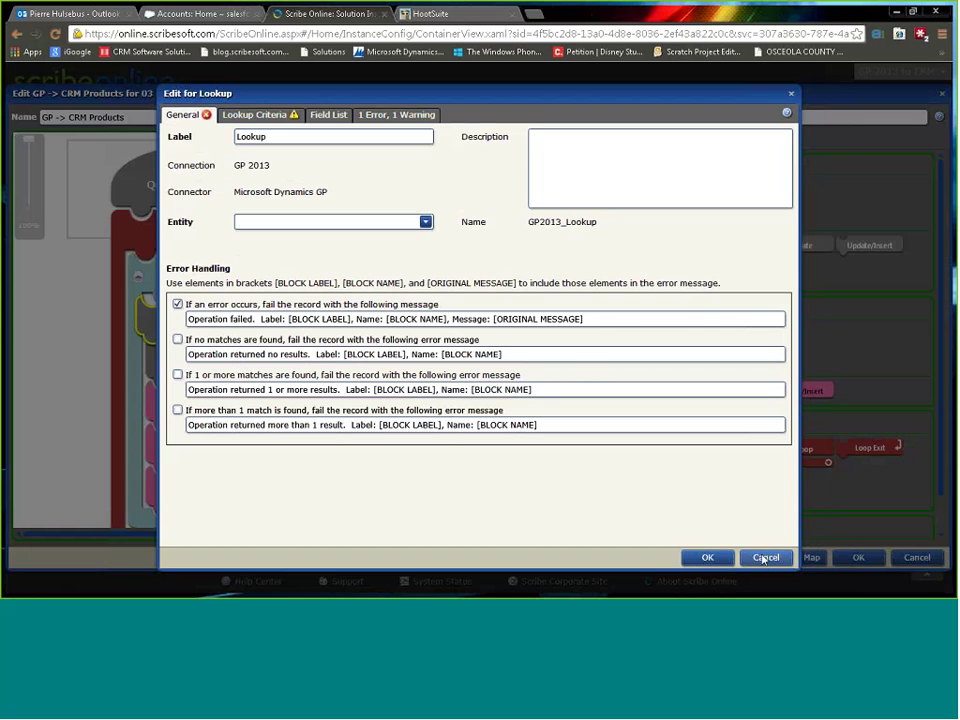
pyautogui.click(765, 558)
pyautogui.rightClick(222, 320)
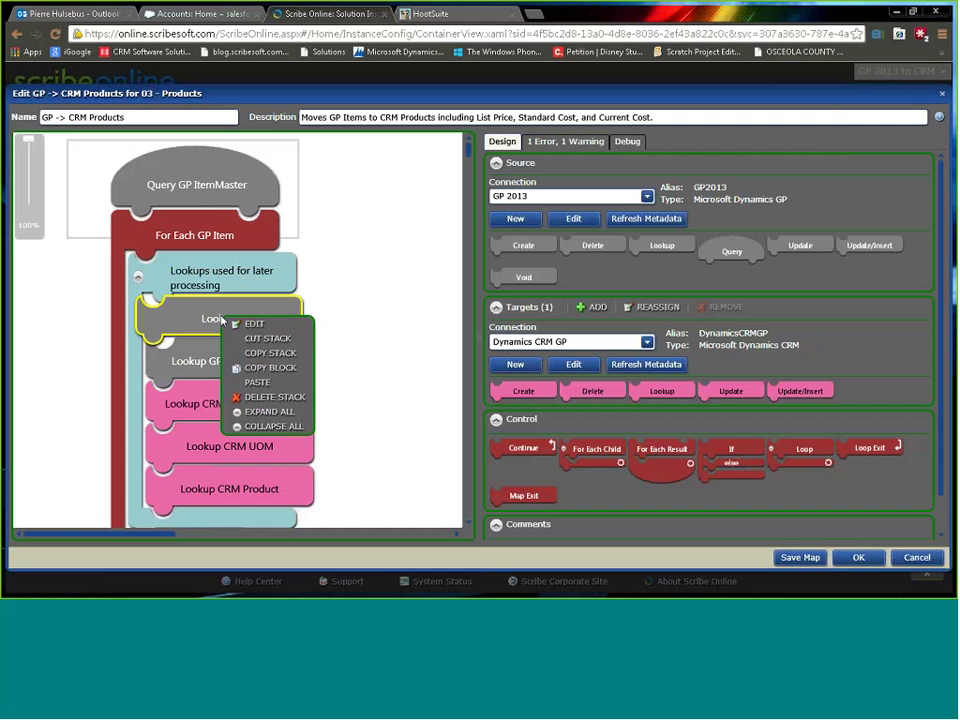
pyautogui.click(268, 397)
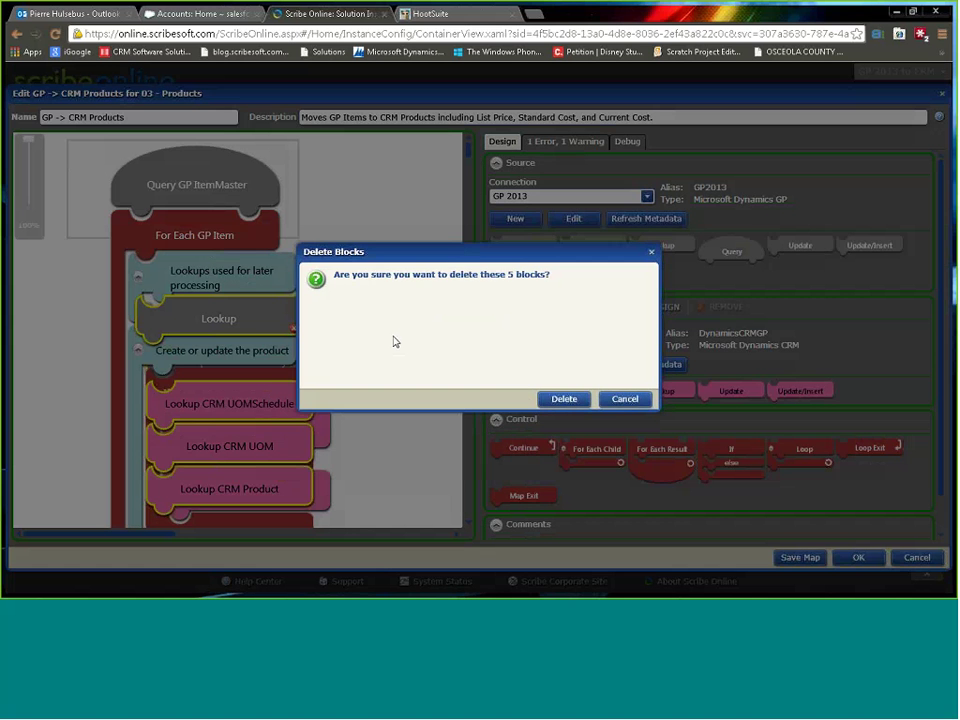
pyautogui.click(624, 399)
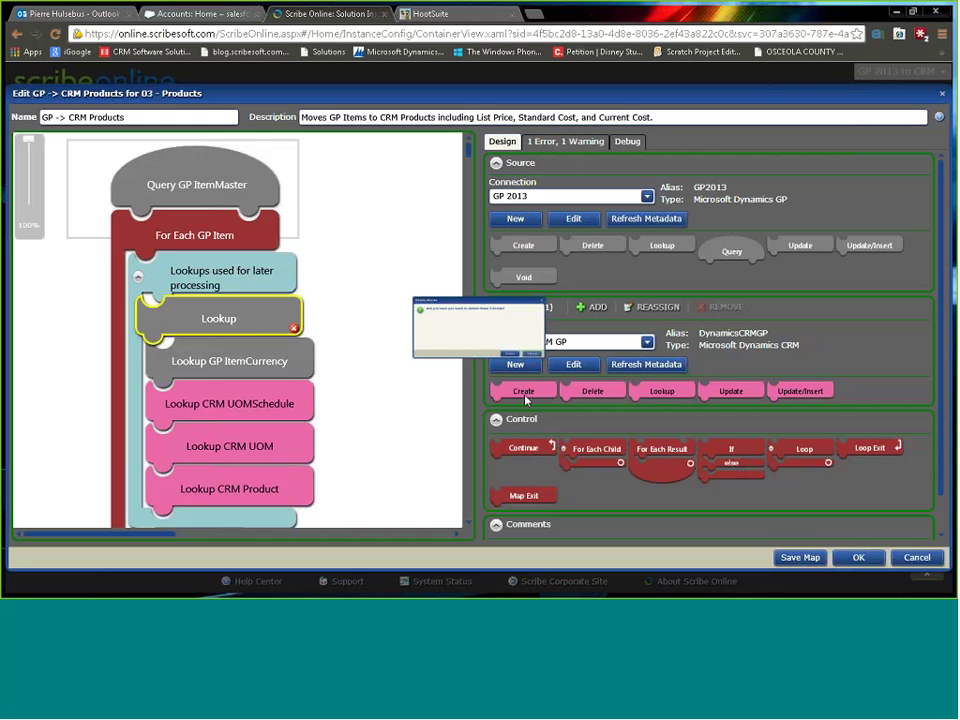
pyautogui.scroll(-4, 380, 390)
pyautogui.scroll(-1, 377, 387)
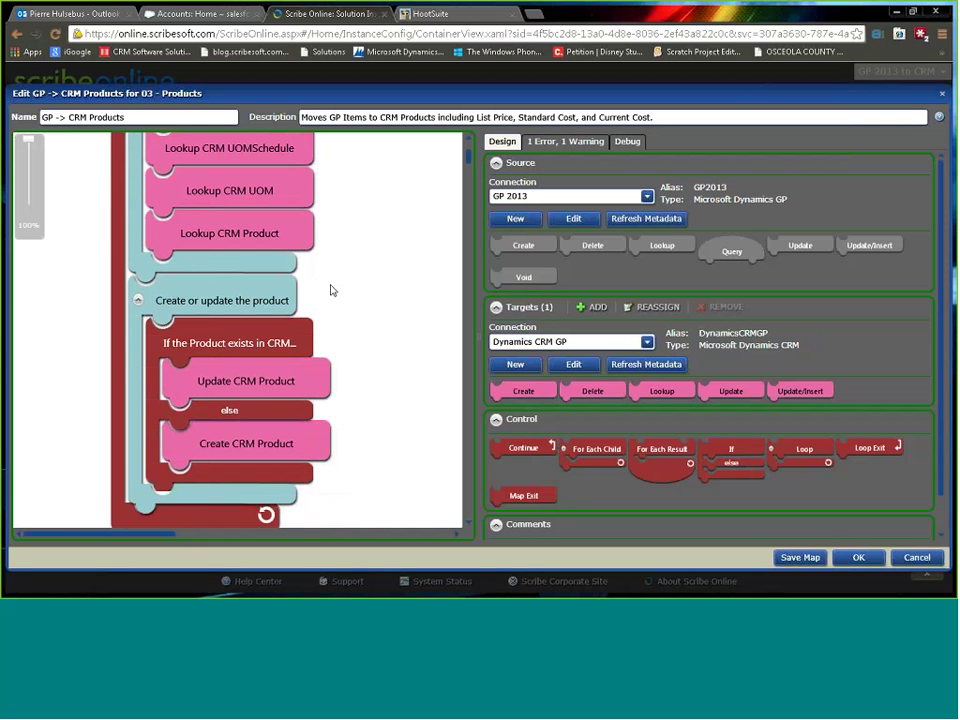
pyautogui.scroll(1, 363, 338)
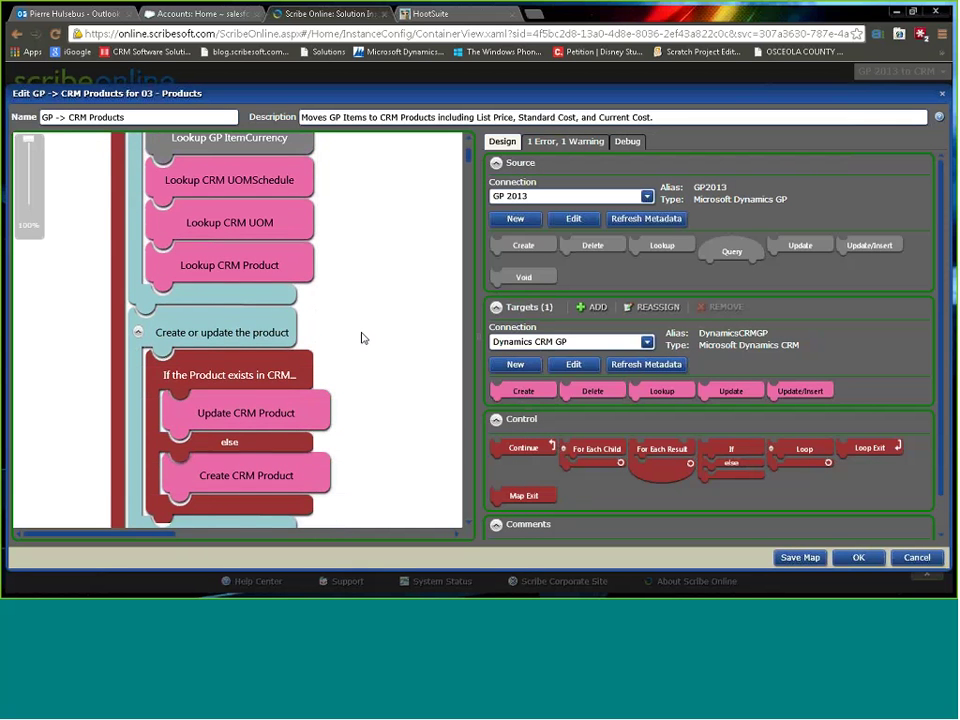
pyautogui.scroll(-2, 360, 336)
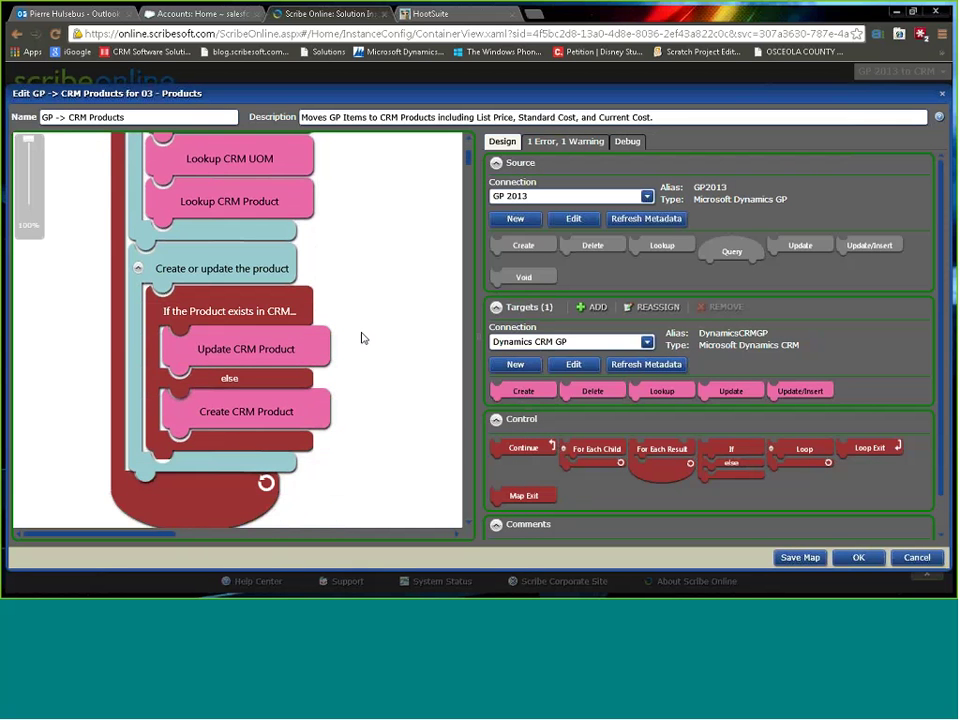
pyautogui.click(245, 348)
pyautogui.doubleClick(245, 348)
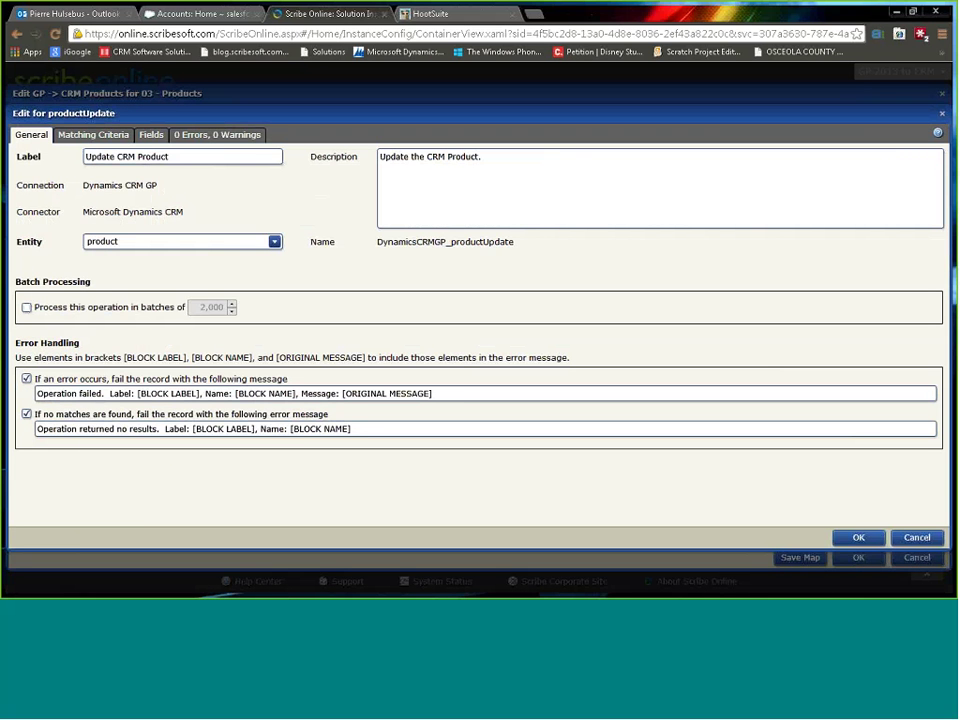
pyautogui.click(101, 247)
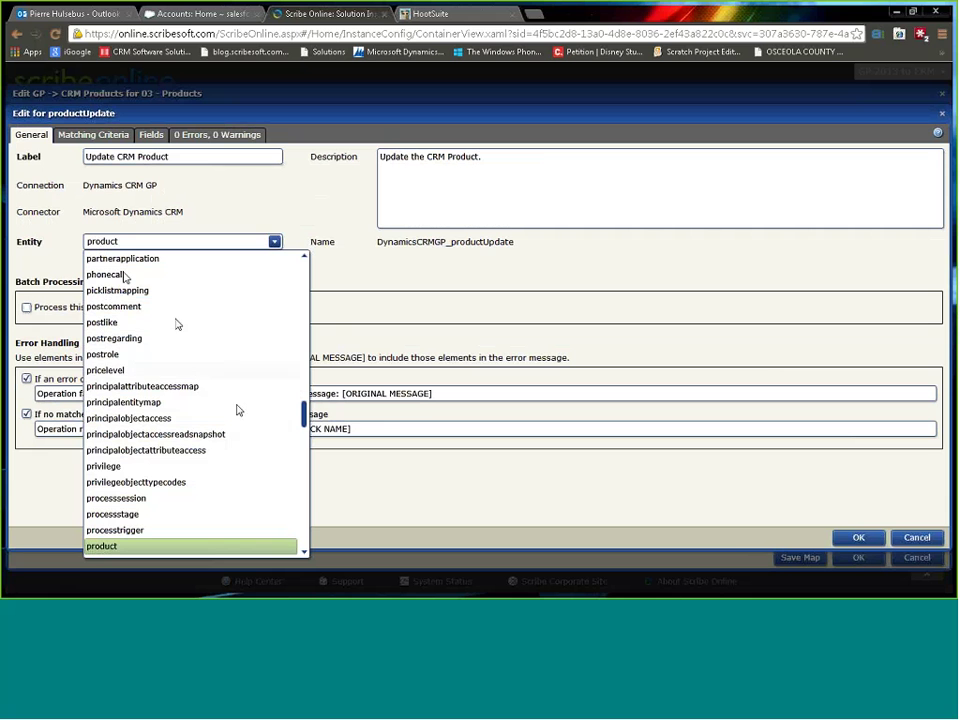
pyautogui.click(151, 139)
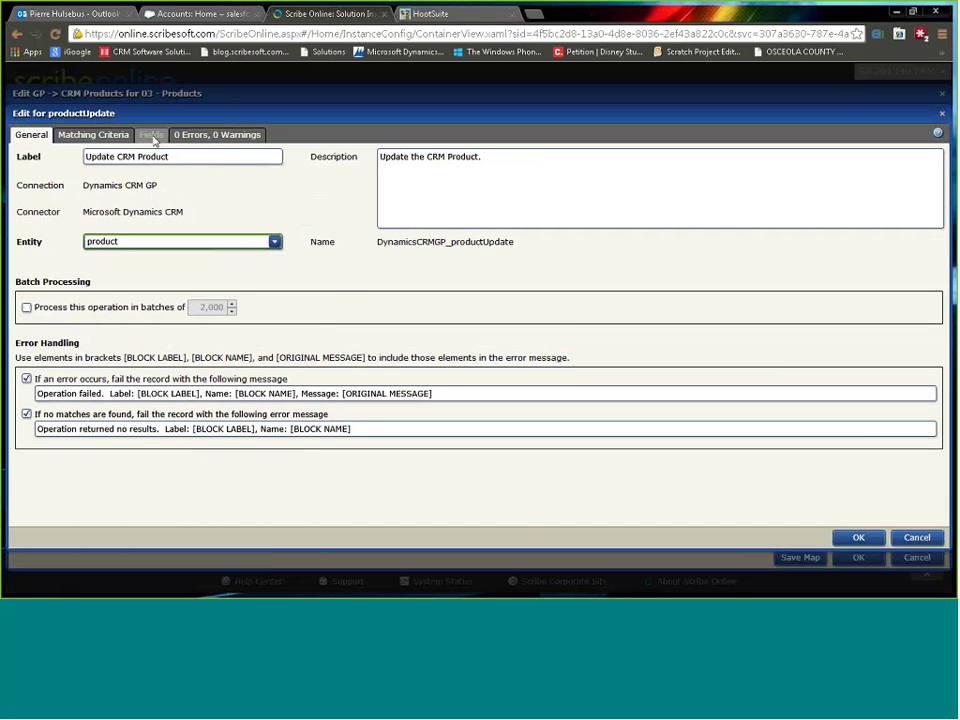
pyautogui.click(153, 140)
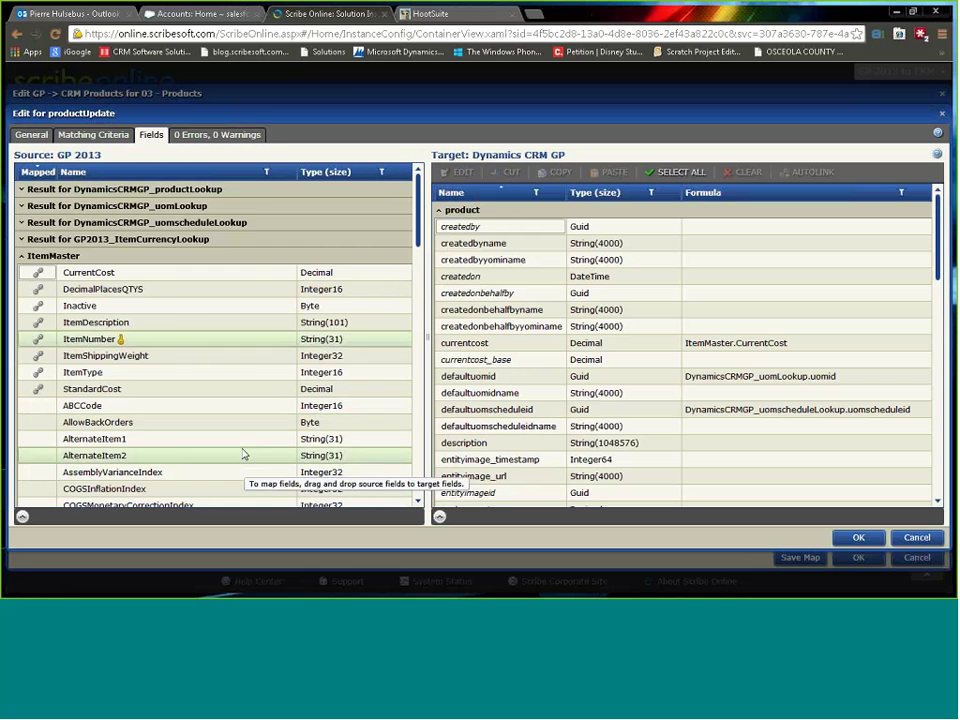
pyautogui.scroll(-2, 170, 295)
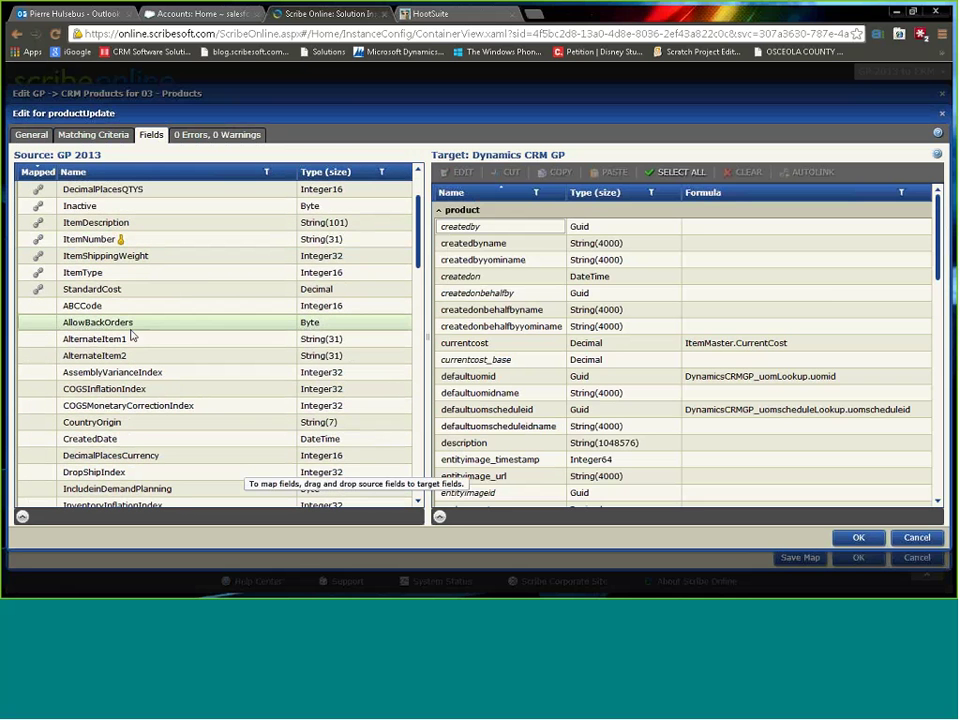
pyautogui.scroll(-4, 620, 335)
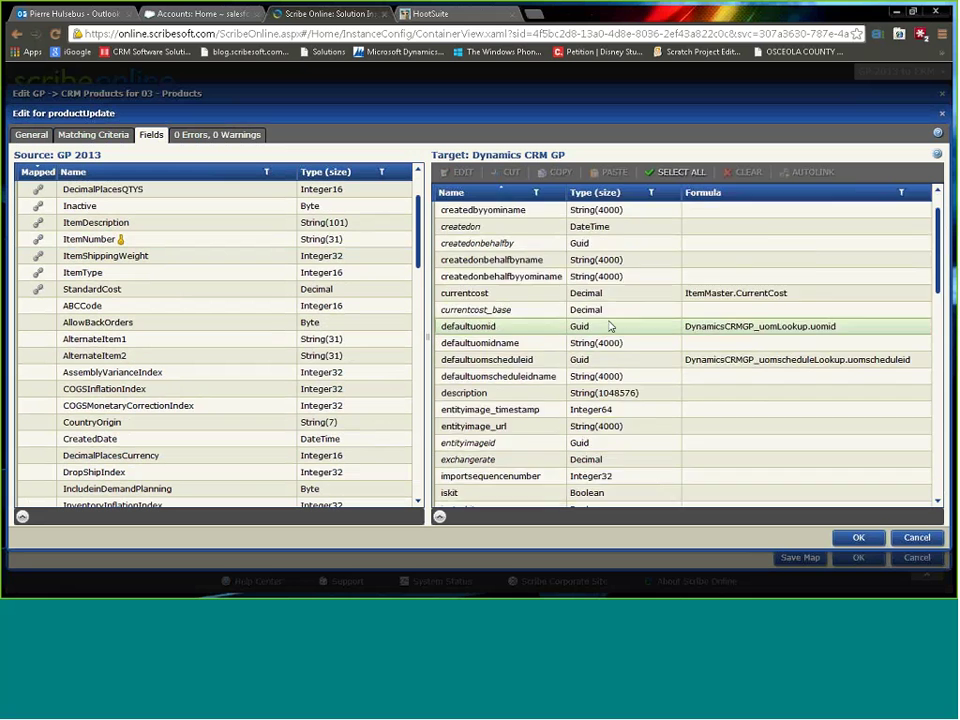
pyautogui.scroll(-1, 610, 326)
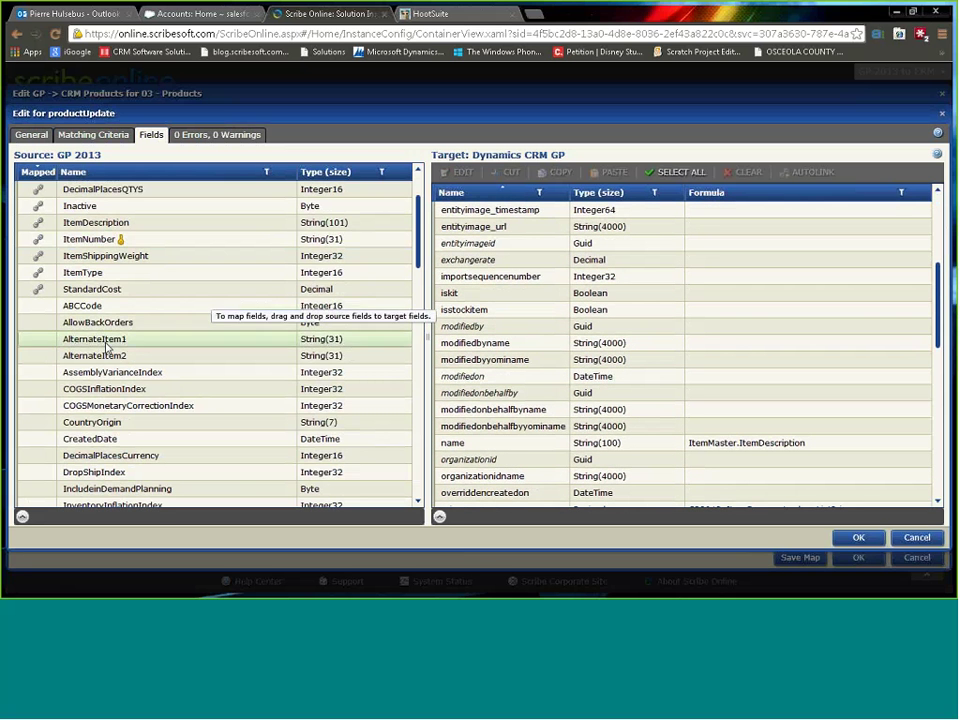
pyautogui.click(167, 342)
pyautogui.moveTo(167, 345); pyautogui.dragTo(784, 320)
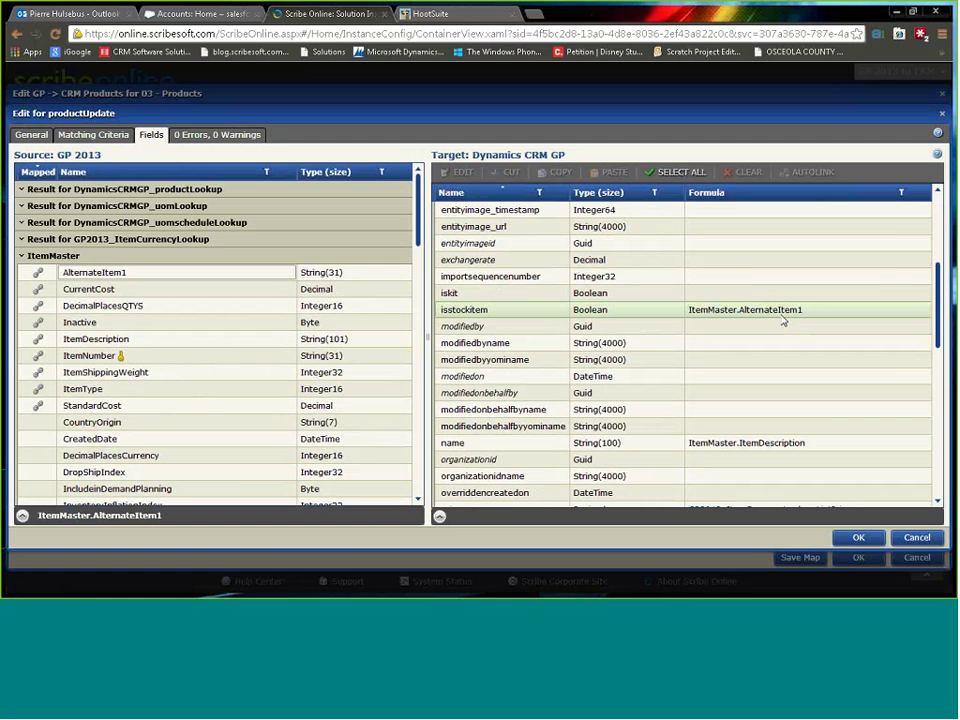
pyautogui.click(100, 438)
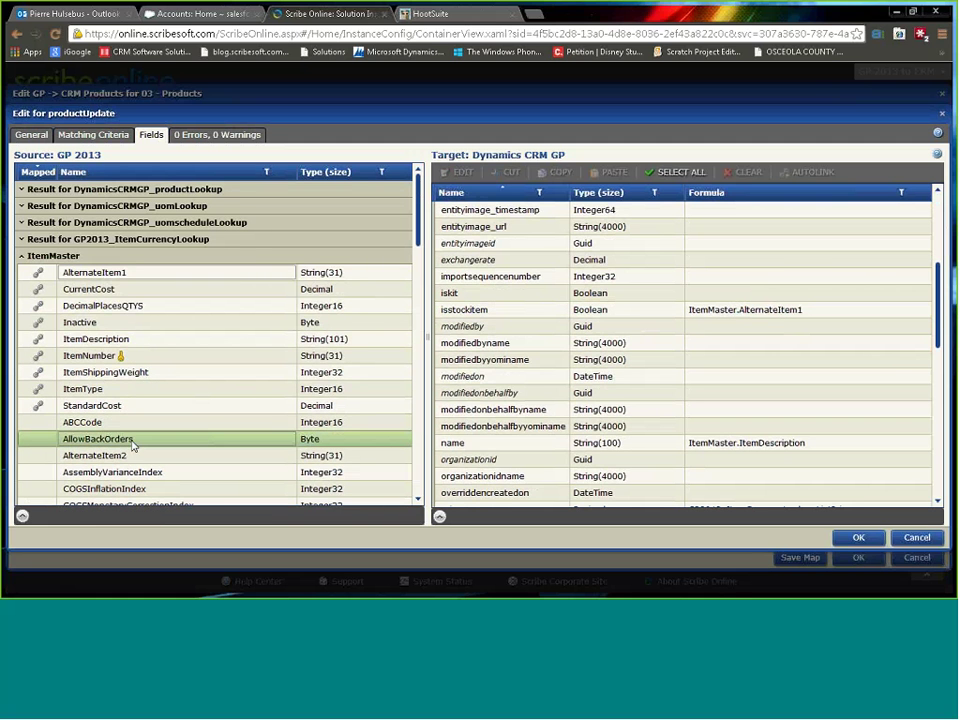
pyautogui.moveTo(100, 438); pyautogui.dragTo(790, 360)
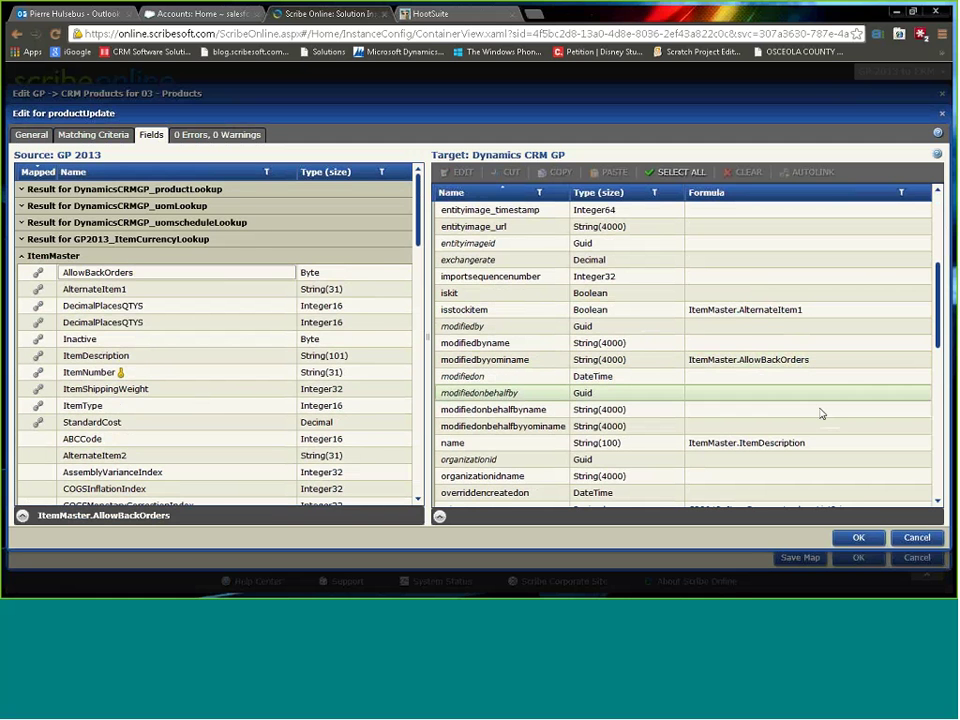
pyautogui.click(917, 538)
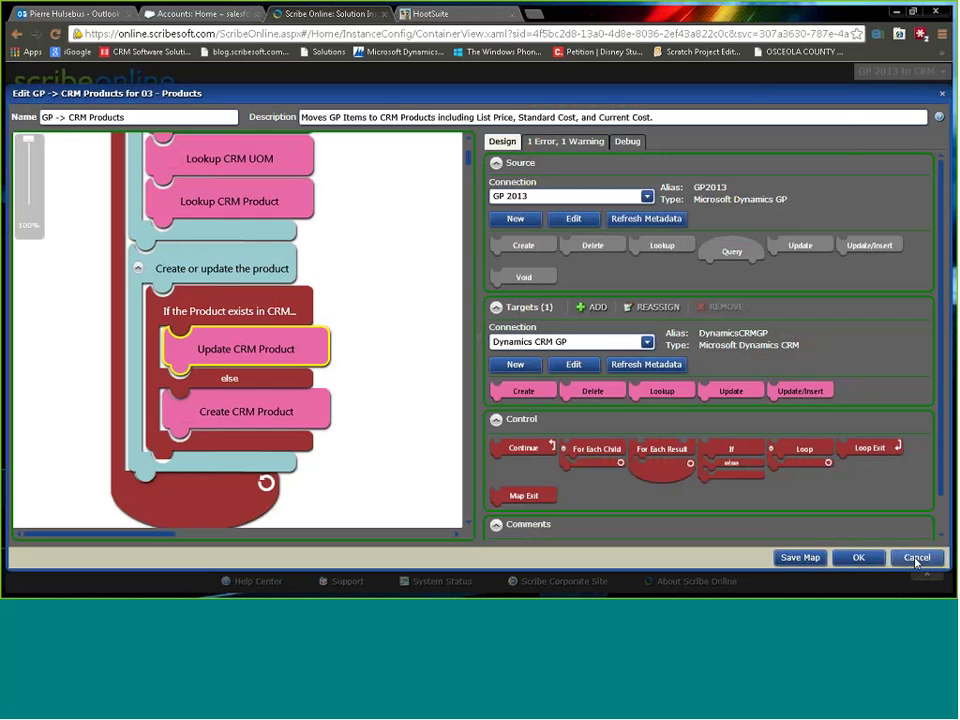
# - Close the map designer, try a Recurring schedule, then cancel the 03 - Products setup unsaved
pyautogui.scroll(3, 347, 229)
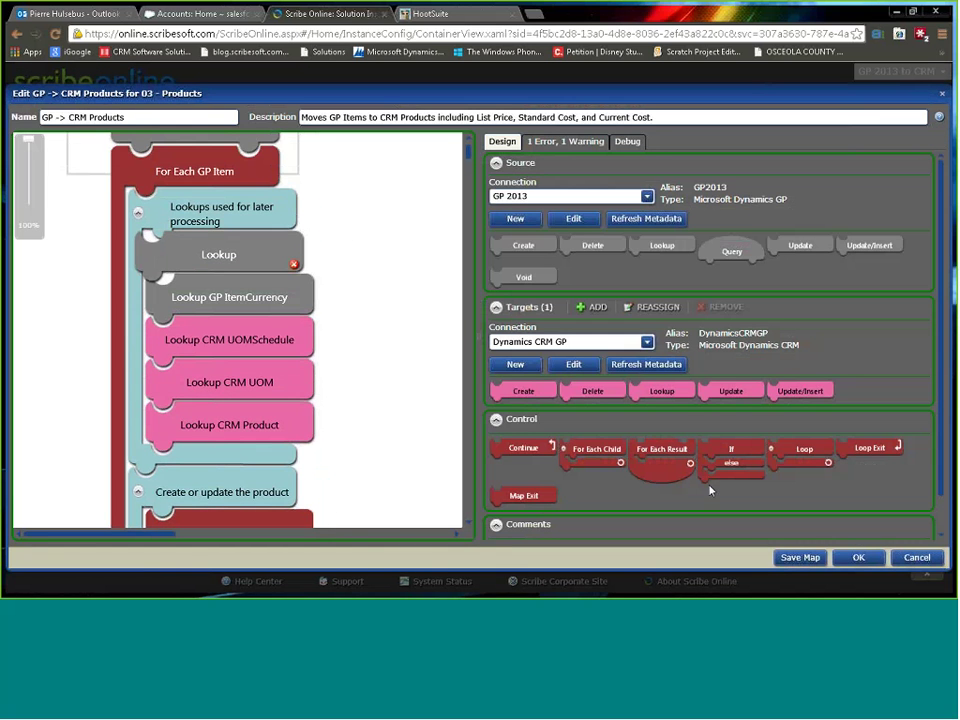
pyautogui.click(917, 557)
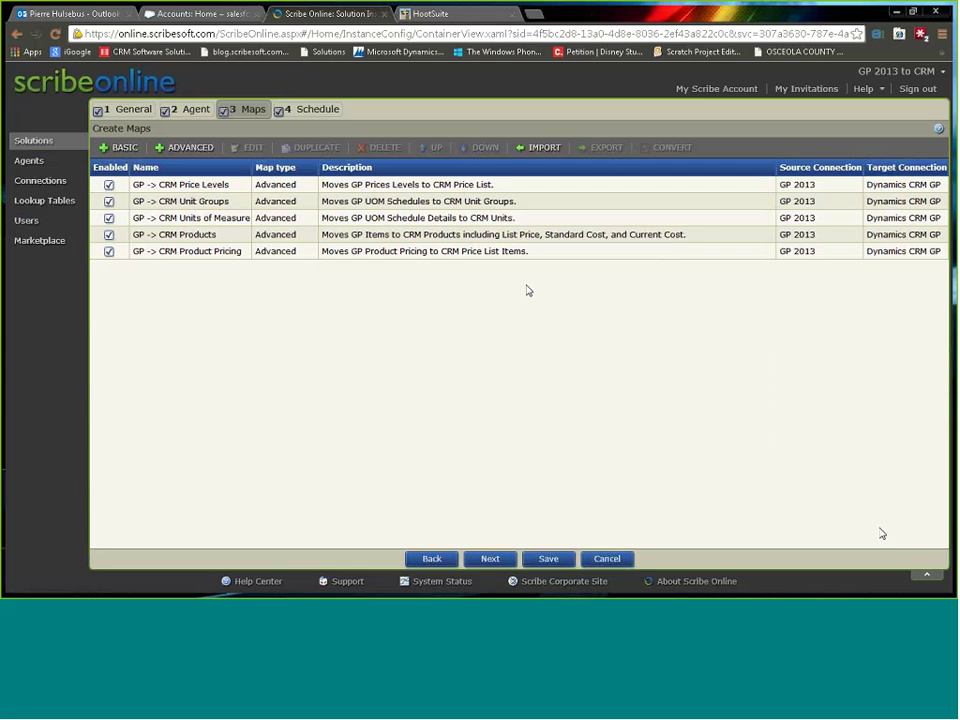
pyautogui.click(325, 110)
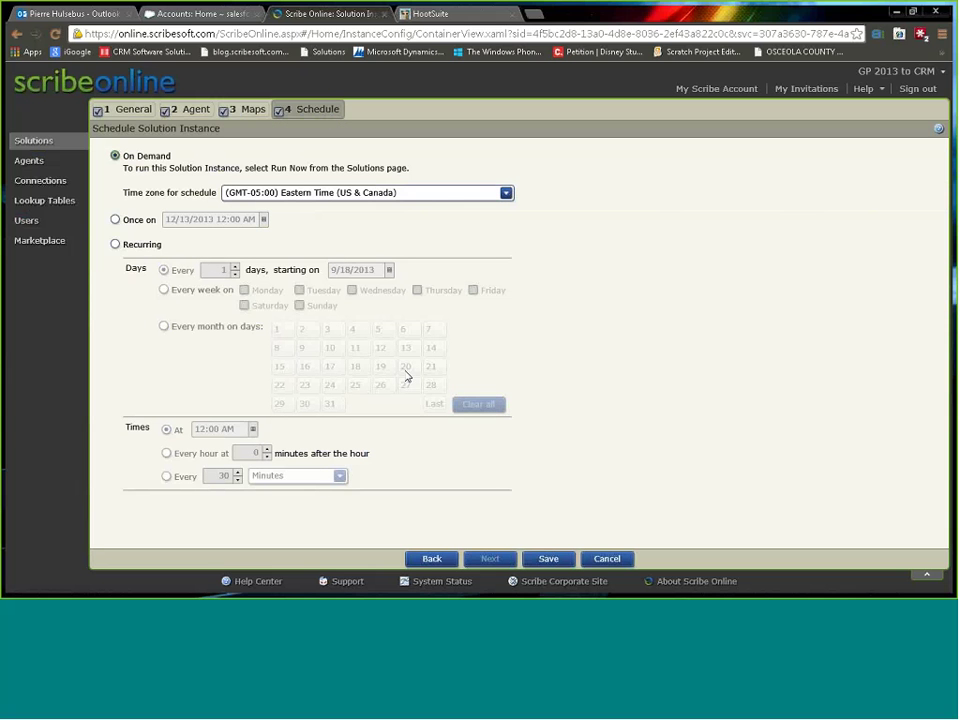
pyautogui.click(136, 249)
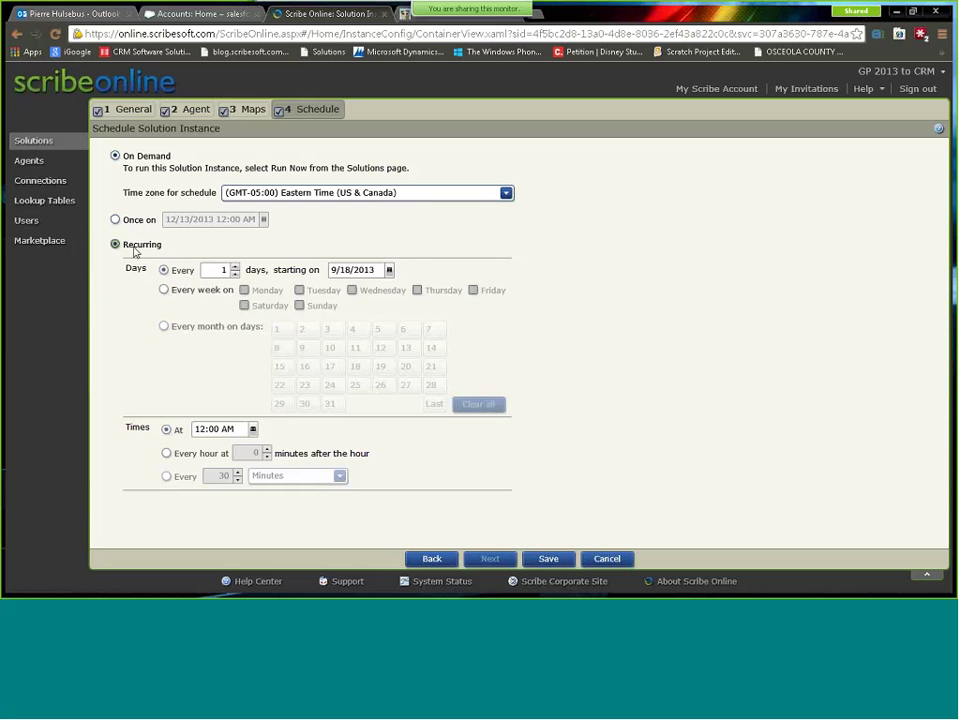
pyautogui.click(605, 559)
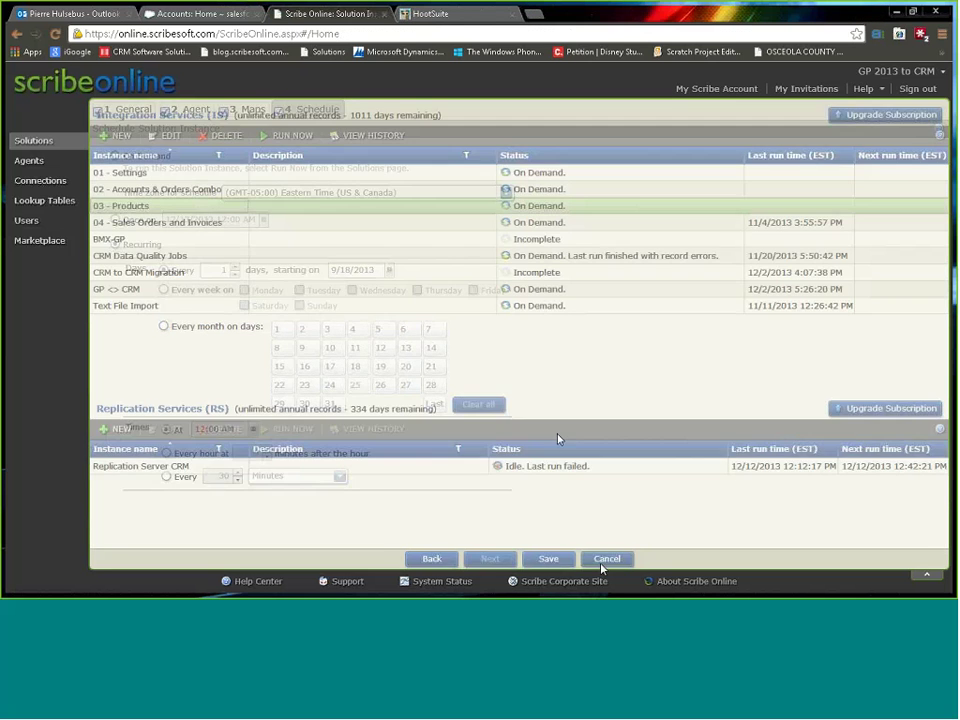